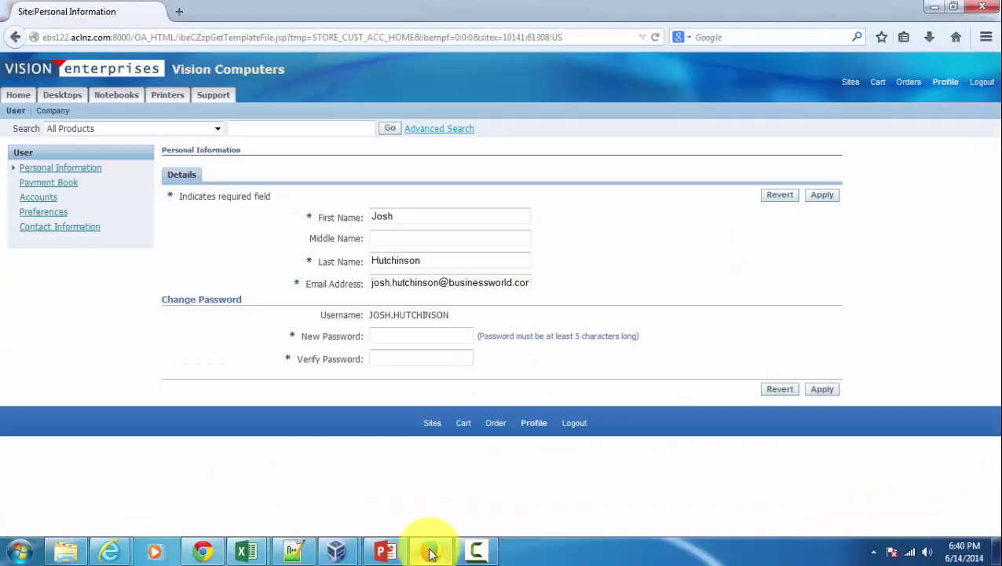
# From the Home page Hot Deals, add the $2,279.05 Envoy Deluxe Laptop to the cart
pyautogui.click(17, 96)
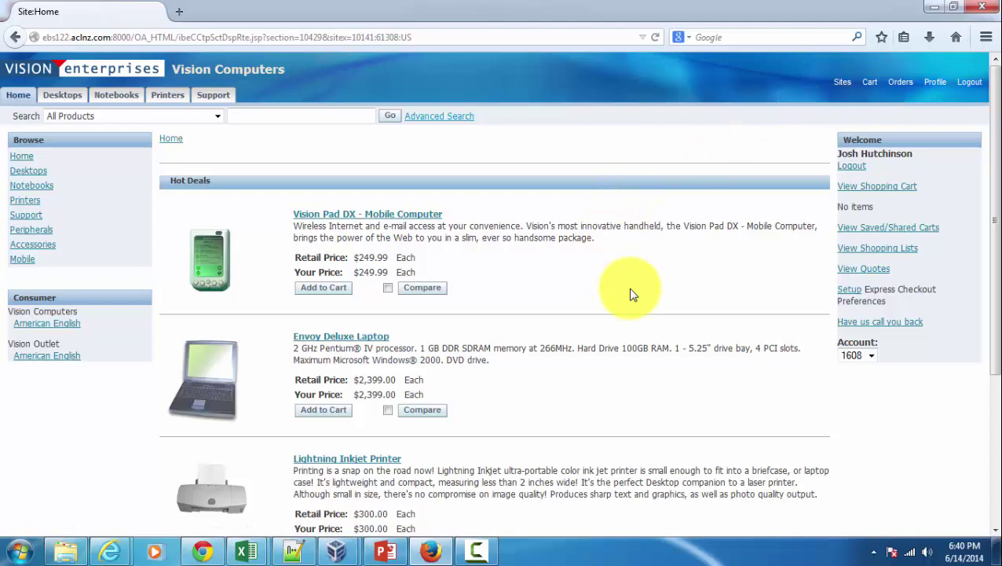
pyautogui.scroll(-2, 633, 293)
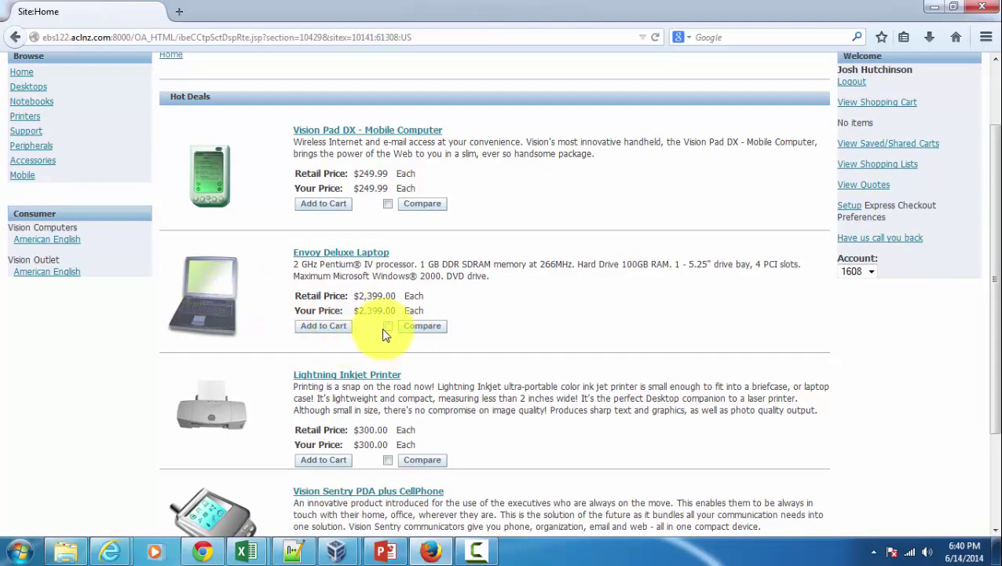
pyautogui.click(330, 330)
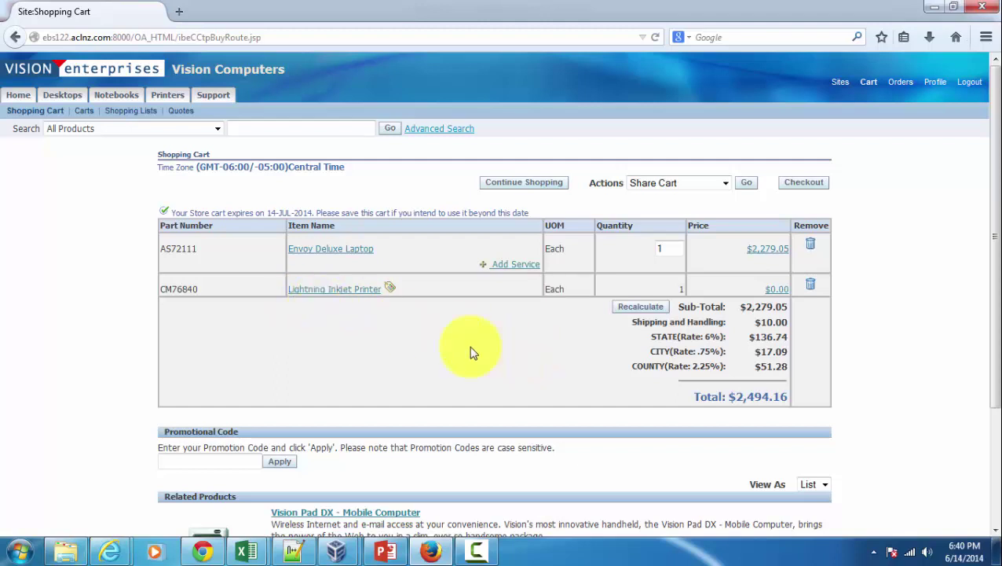
# Leave the cart to continue shopping and browse the Desktops category
pyautogui.click(508, 189)
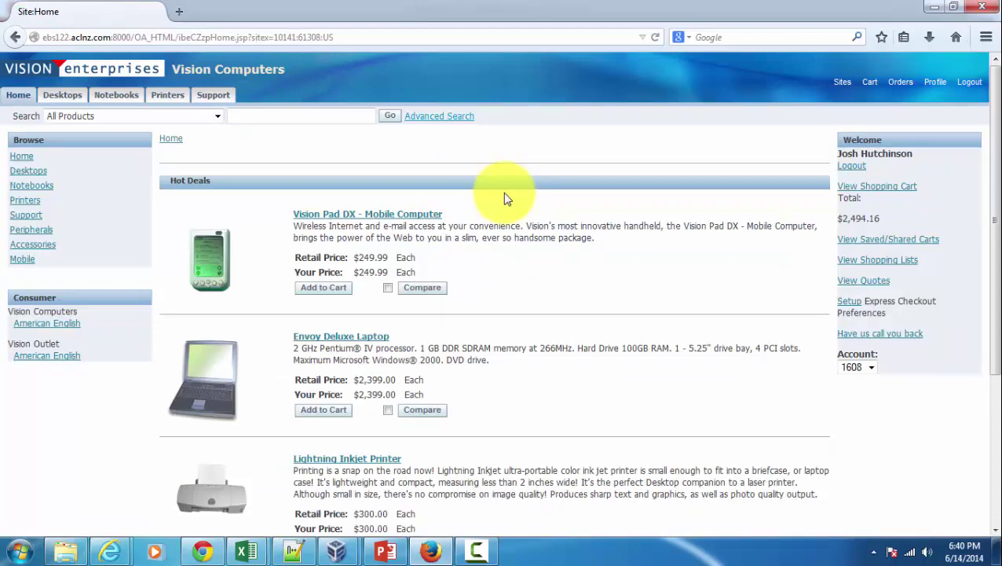
pyautogui.scroll(-2, 626, 291)
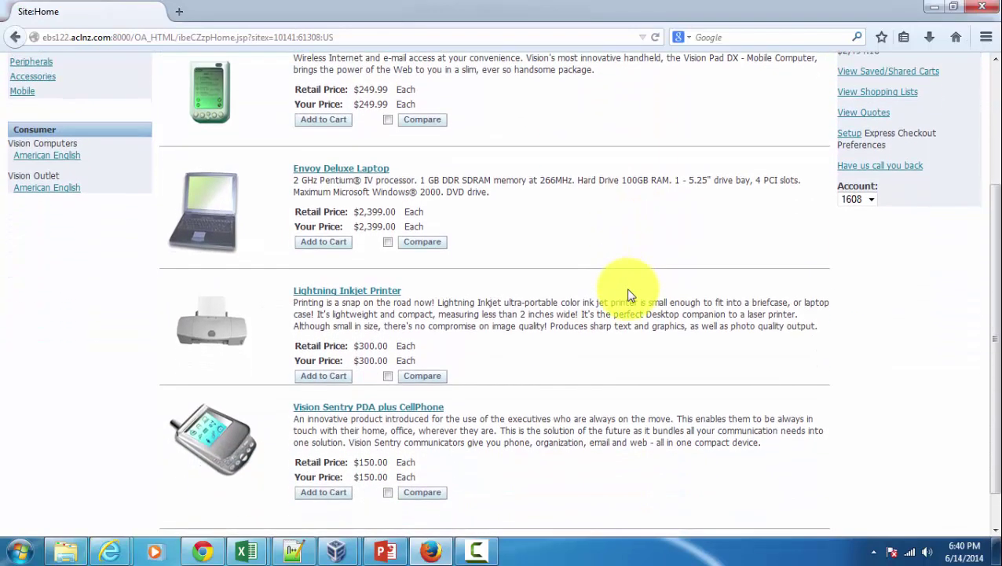
pyautogui.scroll(-1, 628, 295)
pyautogui.scroll(3, 629, 289)
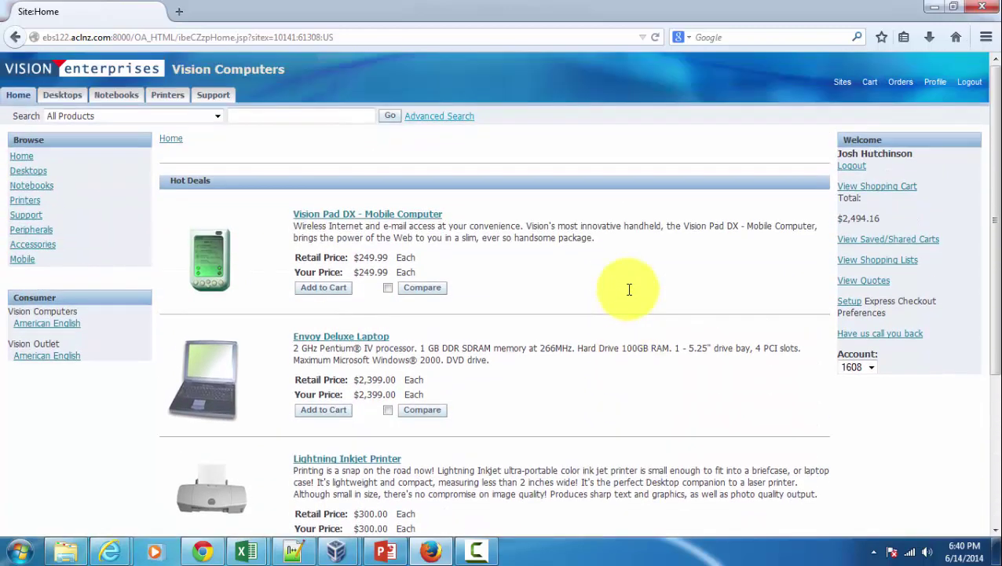
pyautogui.click(25, 173)
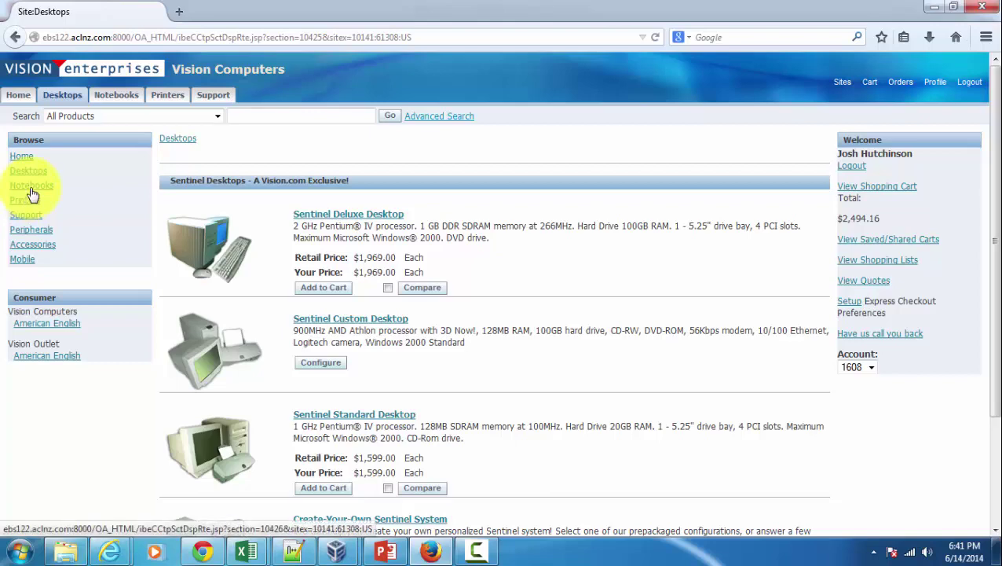
pyautogui.scroll(-2, 32, 193)
pyautogui.scroll(2, 34, 190)
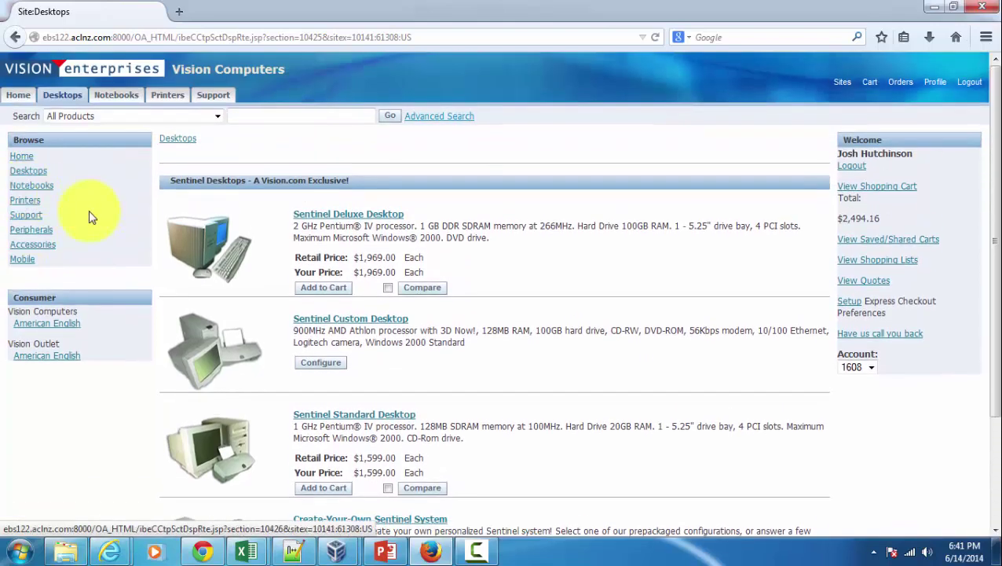
# Add the $40.85 Wireless Mouse from the Peripherals category to the cart
pyautogui.click(28, 231)
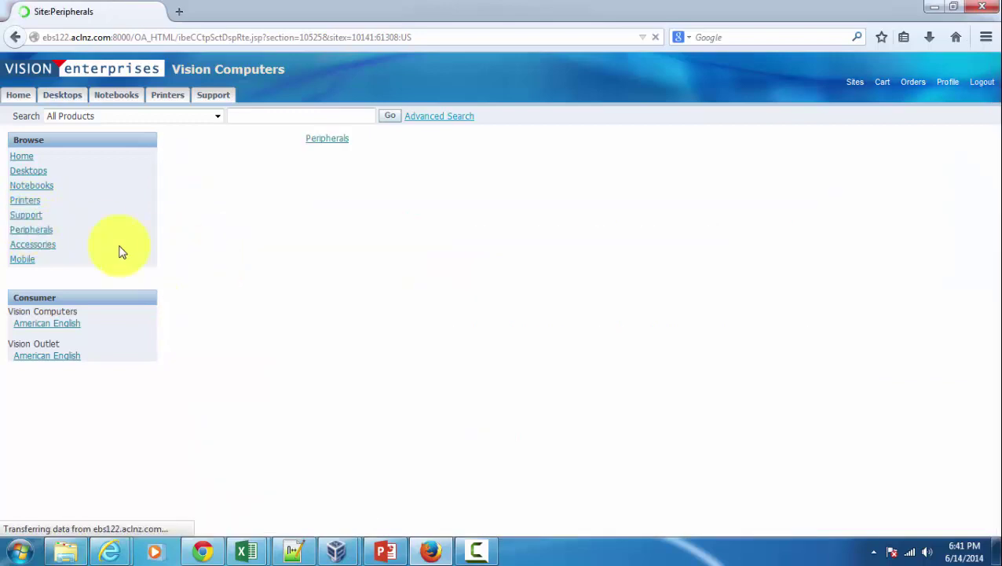
pyautogui.click(29, 247)
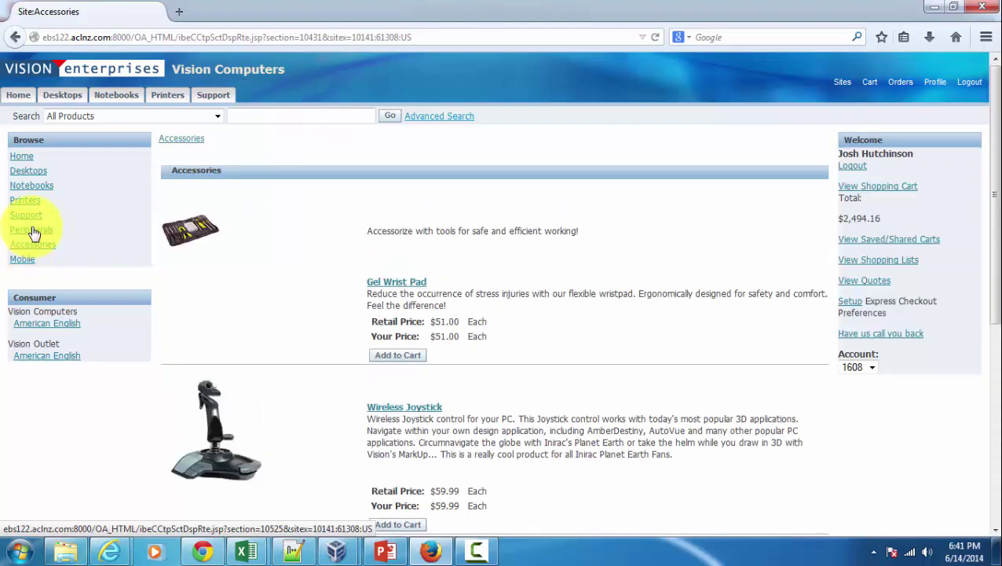
pyautogui.click(34, 231)
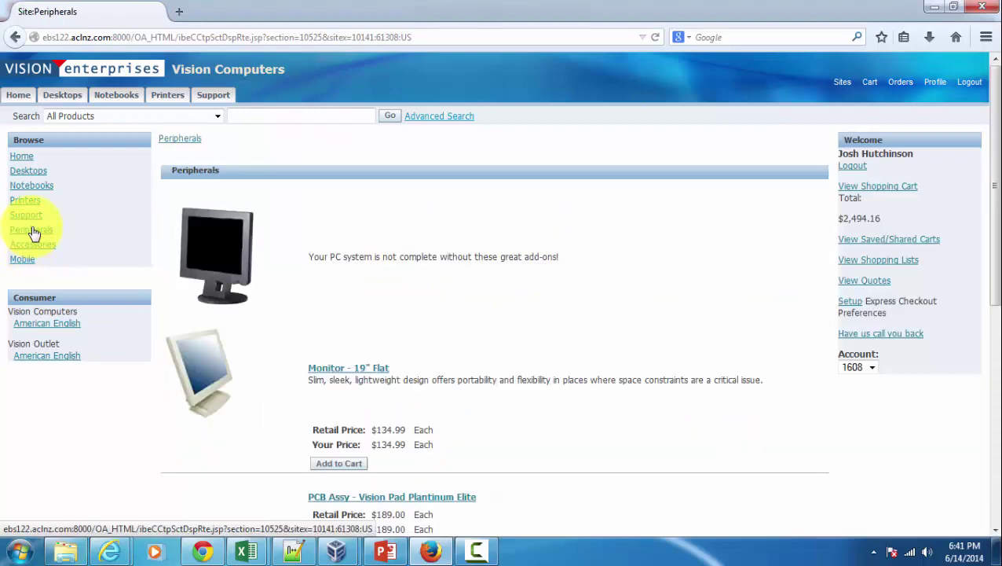
pyautogui.scroll(-3, 507, 308)
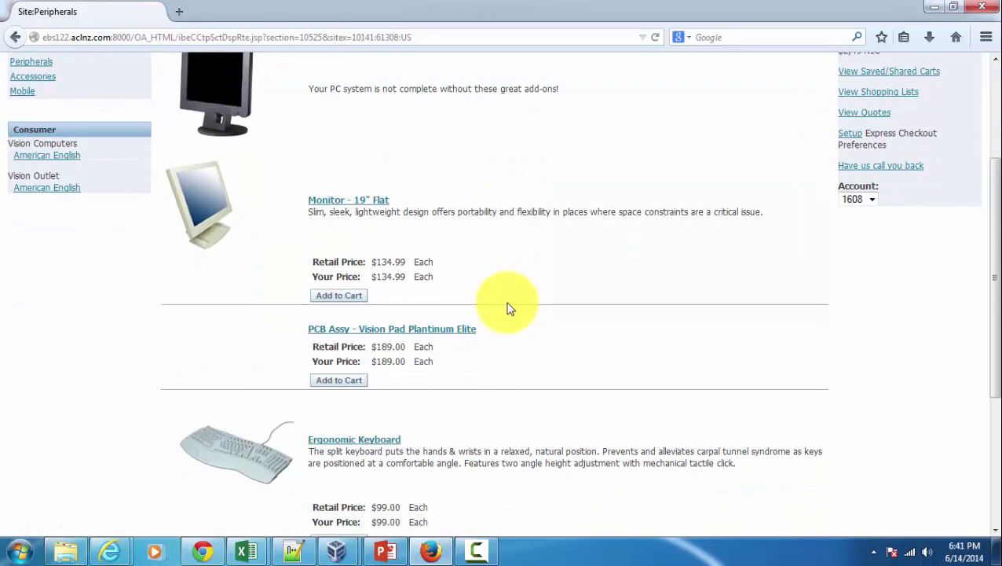
pyautogui.scroll(-5, 506, 308)
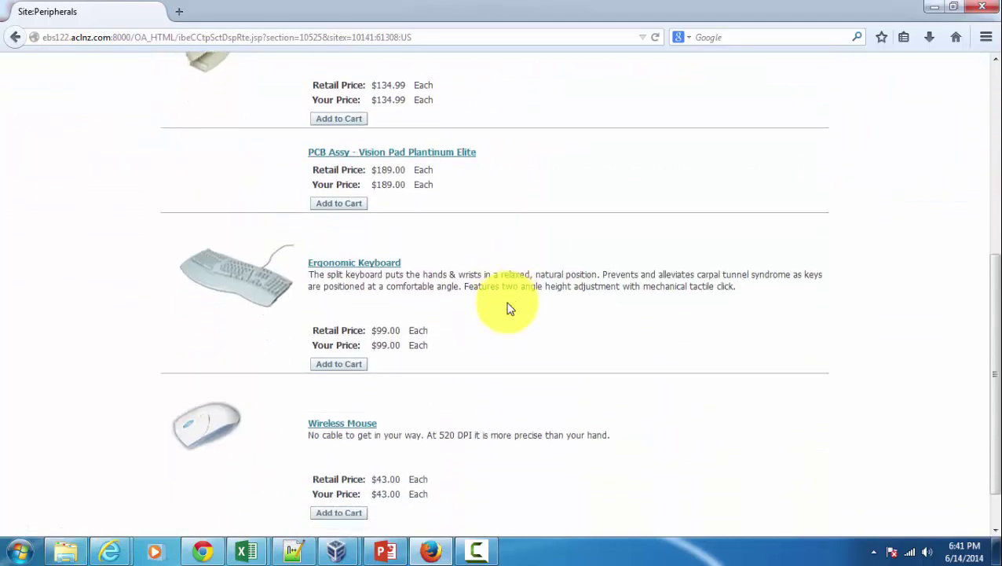
pyautogui.click(340, 460)
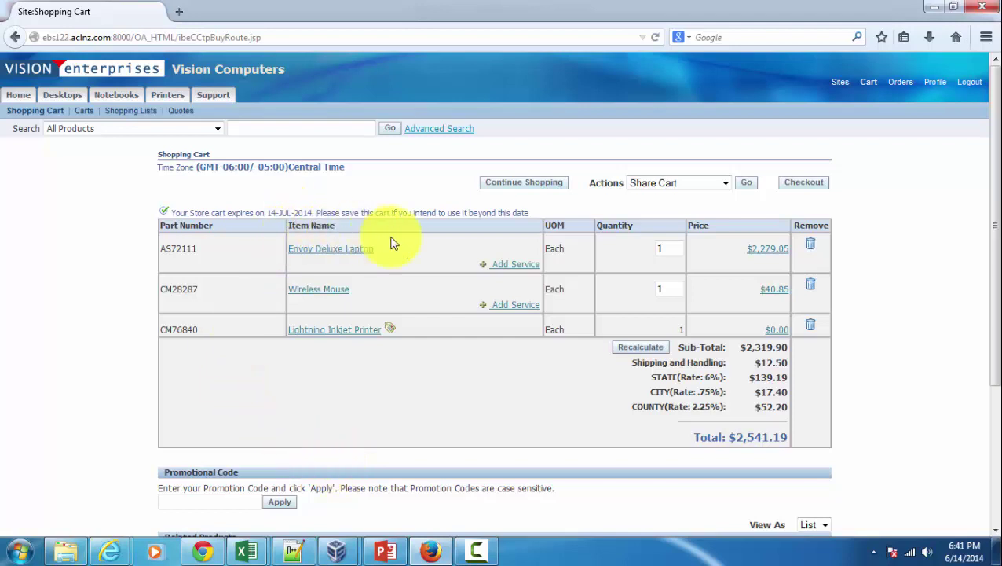
# Choose Pricing Agreements from the shopping cart's Actions list
pyautogui.click(726, 186)
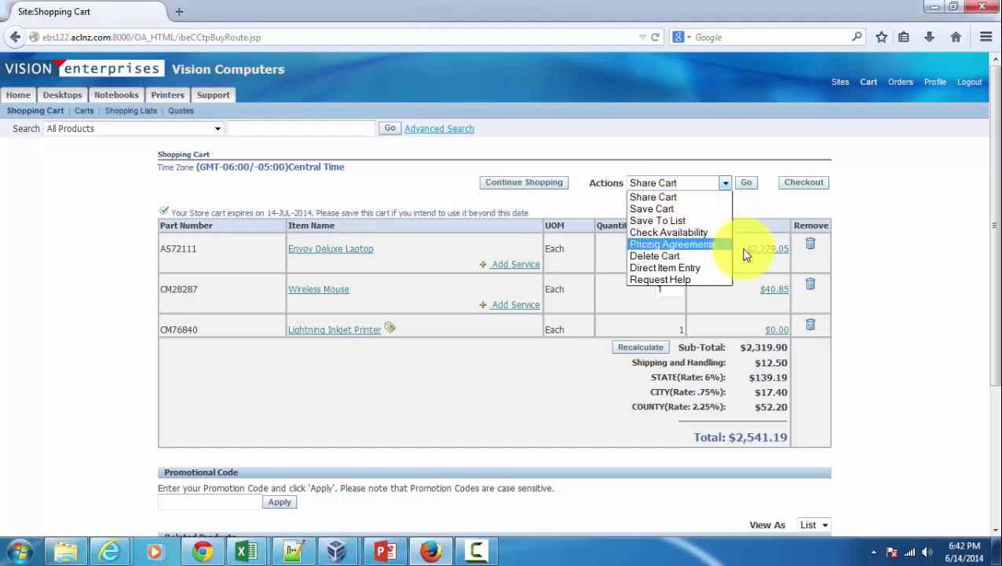
pyautogui.click(702, 250)
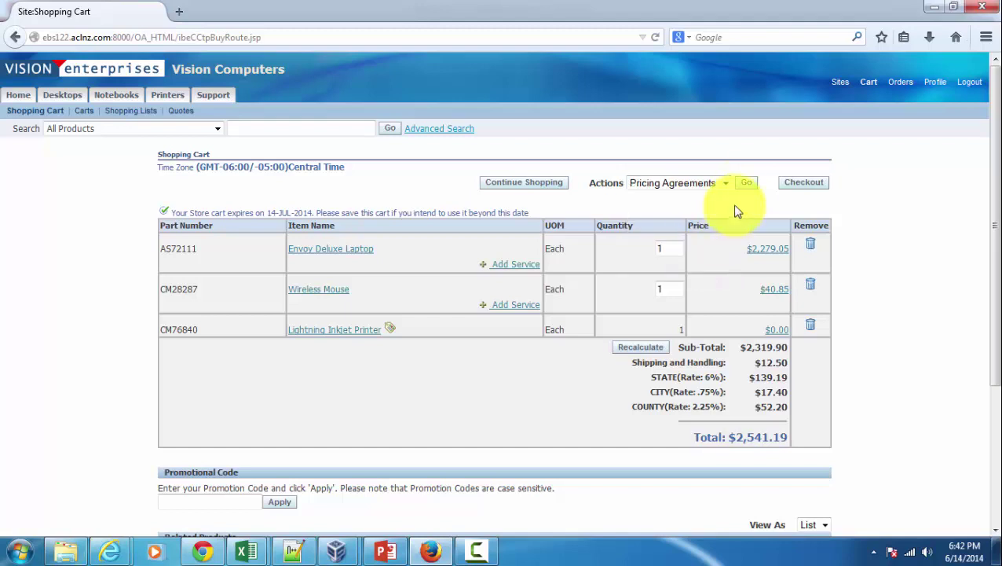
# Assign the Business World Standard Agreement to the whole cart
pyautogui.click(744, 186)
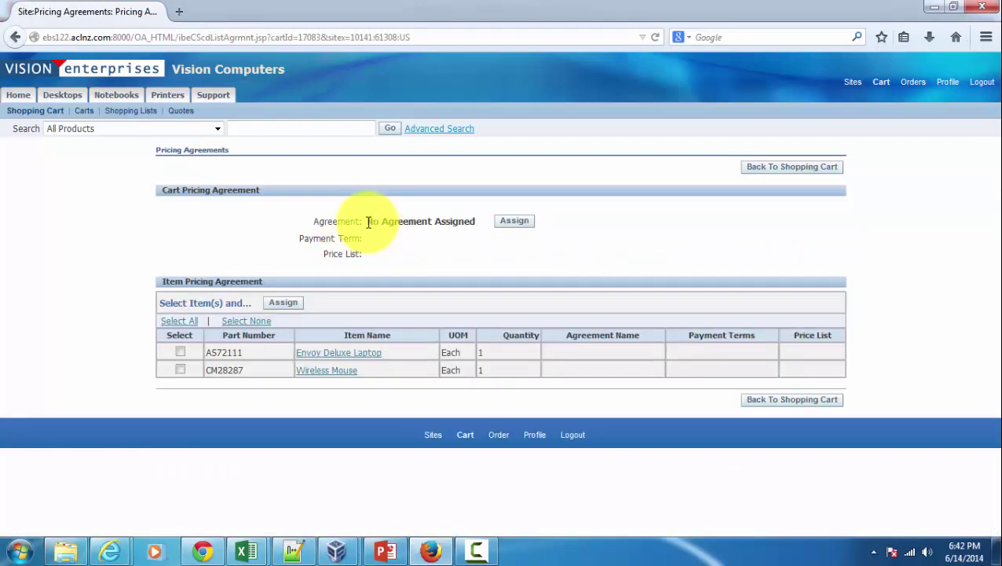
pyautogui.moveTo(367, 222); pyautogui.dragTo(479, 223)
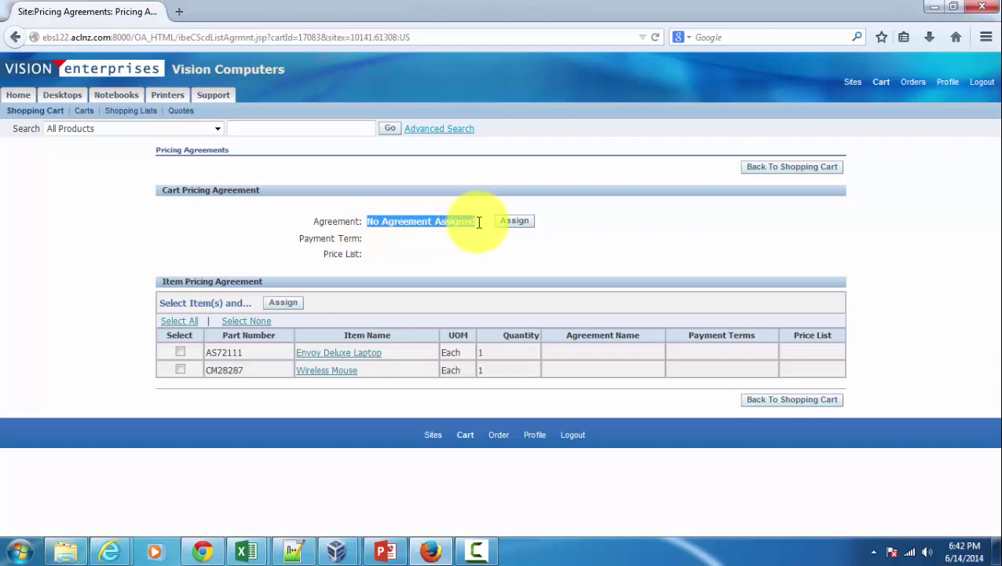
pyautogui.click(478, 236)
pyautogui.click(516, 224)
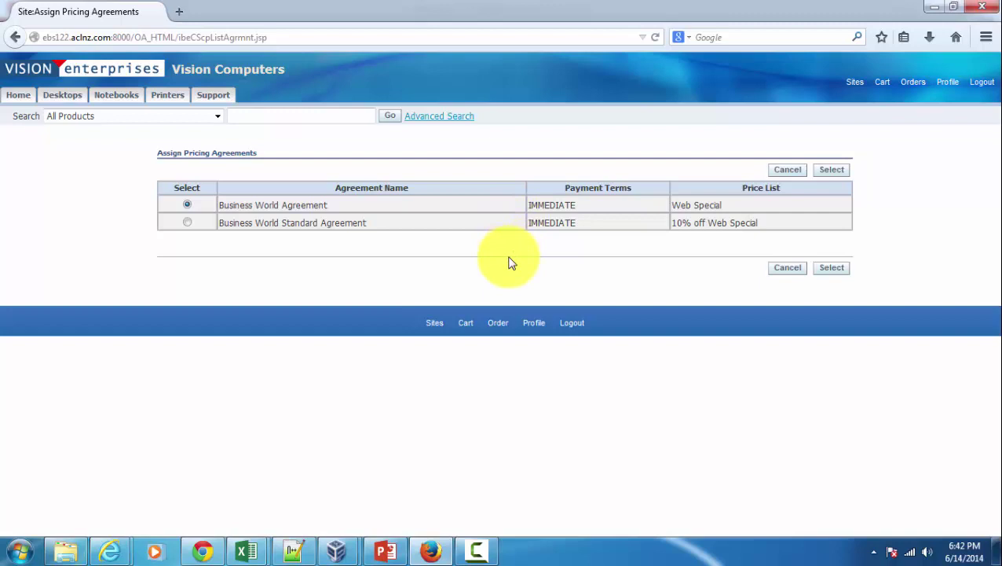
pyautogui.click(187, 223)
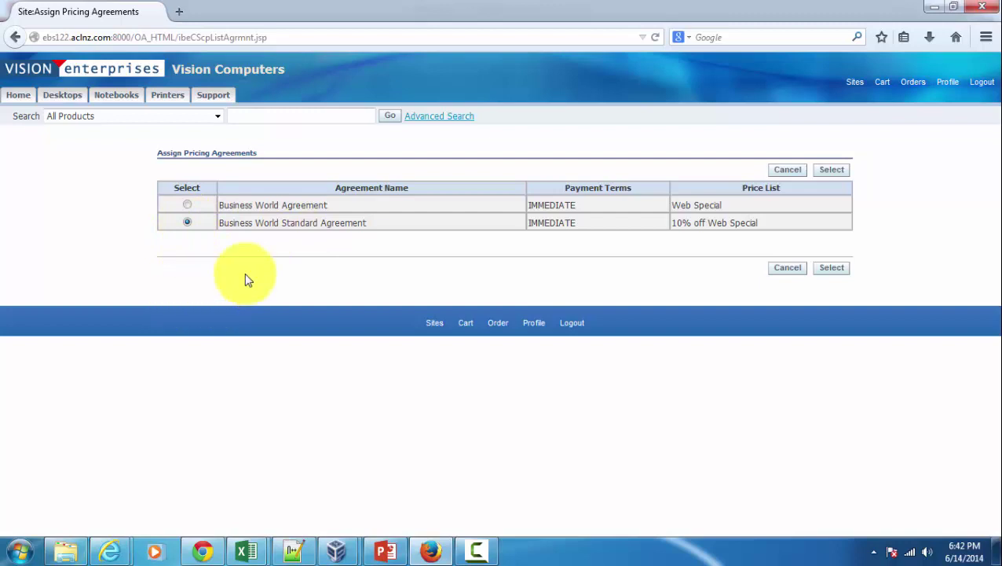
pyautogui.click(833, 270)
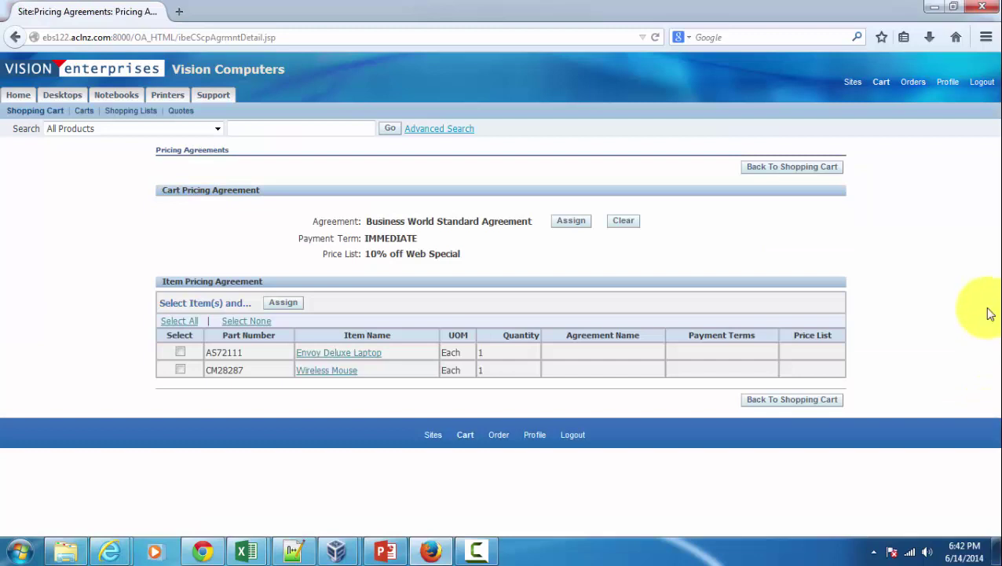
# Apply the Business World Standard Agreement to both the Envoy Deluxe Laptop and Wireless Mouse
pyautogui.click(283, 302)
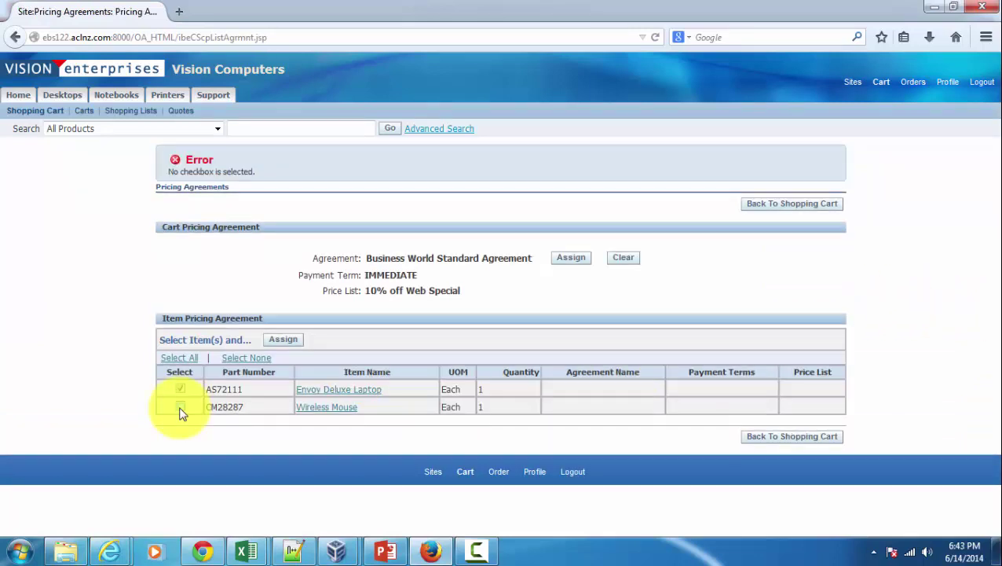
pyautogui.click(180, 406)
pyautogui.click(180, 388)
pyautogui.click(286, 339)
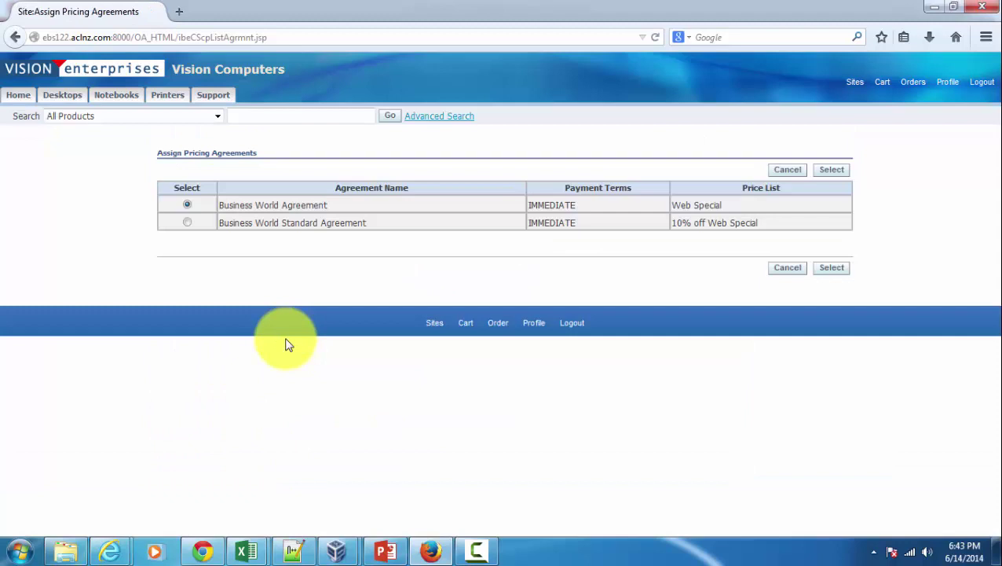
pyautogui.click(187, 223)
pyautogui.click(835, 271)
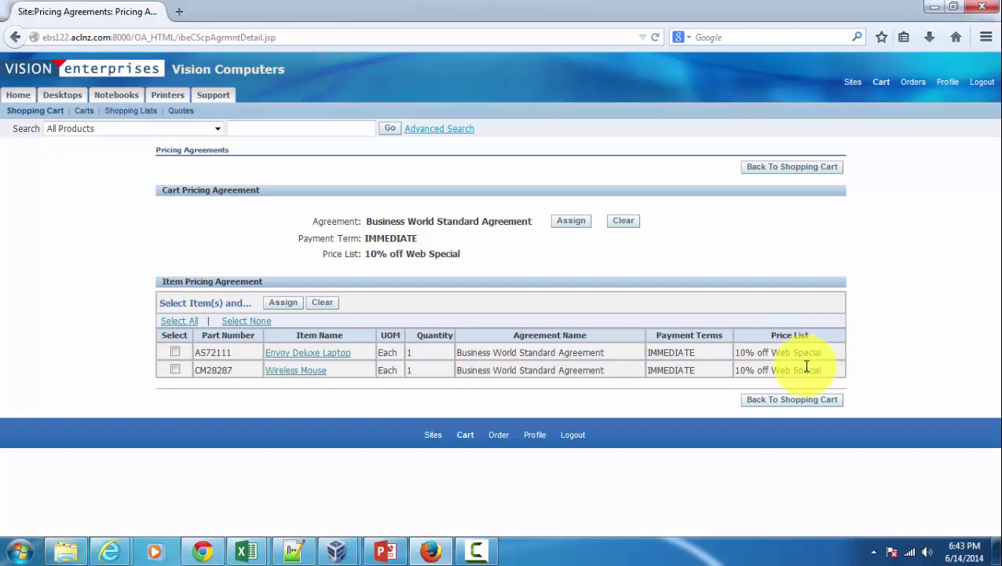
# Return to the cart, now totalling $2,288.32, and choose Direct Item Entry as the cart action
pyautogui.click(794, 408)
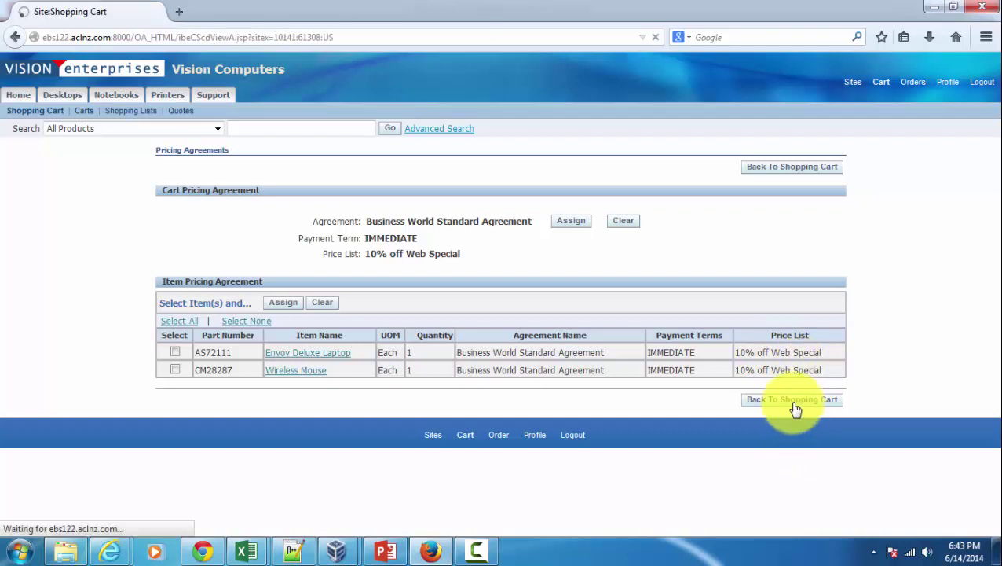
pyautogui.scroll(-3, 865, 412)
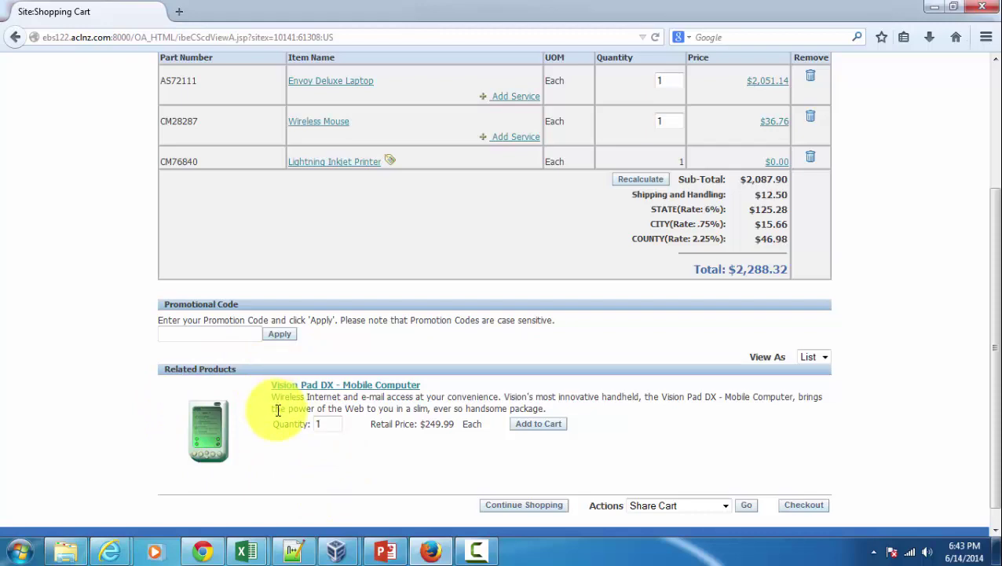
pyautogui.scroll(5, 278, 410)
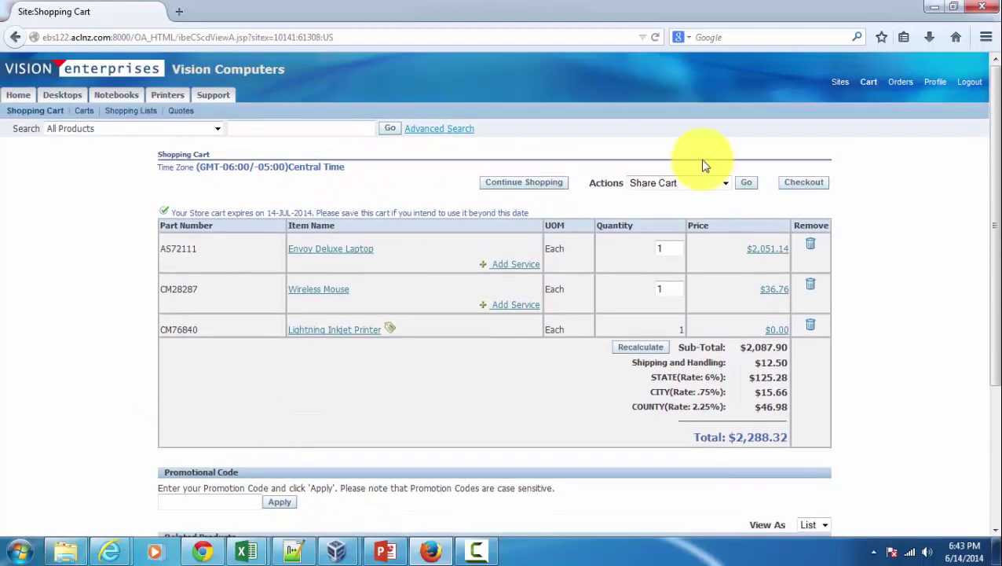
pyautogui.click(680, 184)
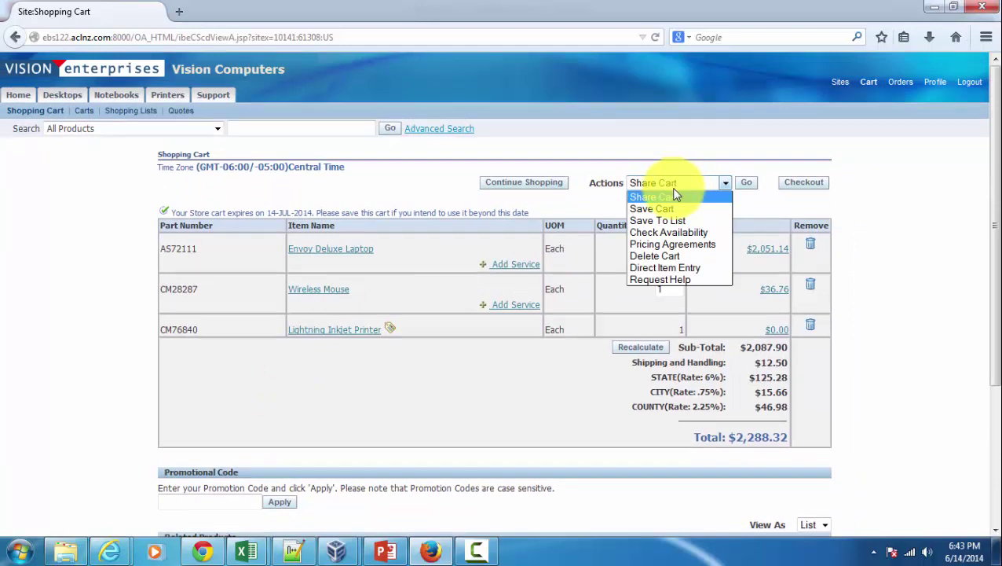
pyautogui.click(685, 268)
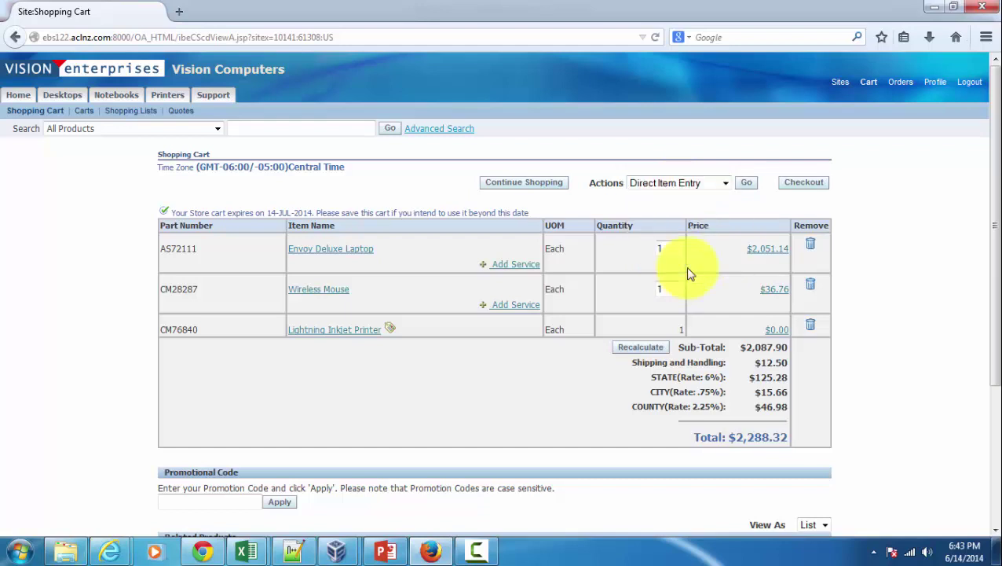
pyautogui.click(748, 186)
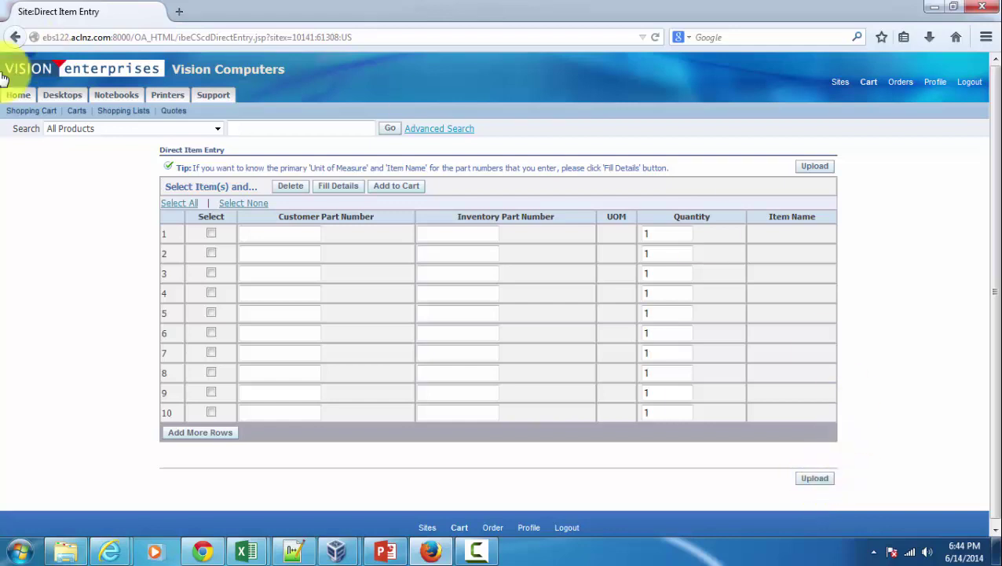
pyautogui.click(868, 83)
pyautogui.click(707, 184)
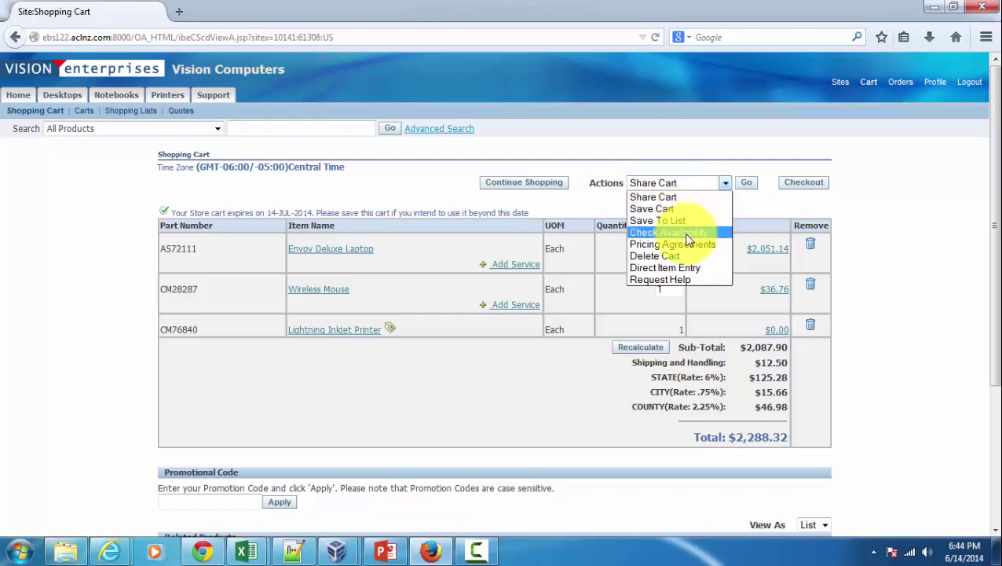
pyautogui.click(685, 279)
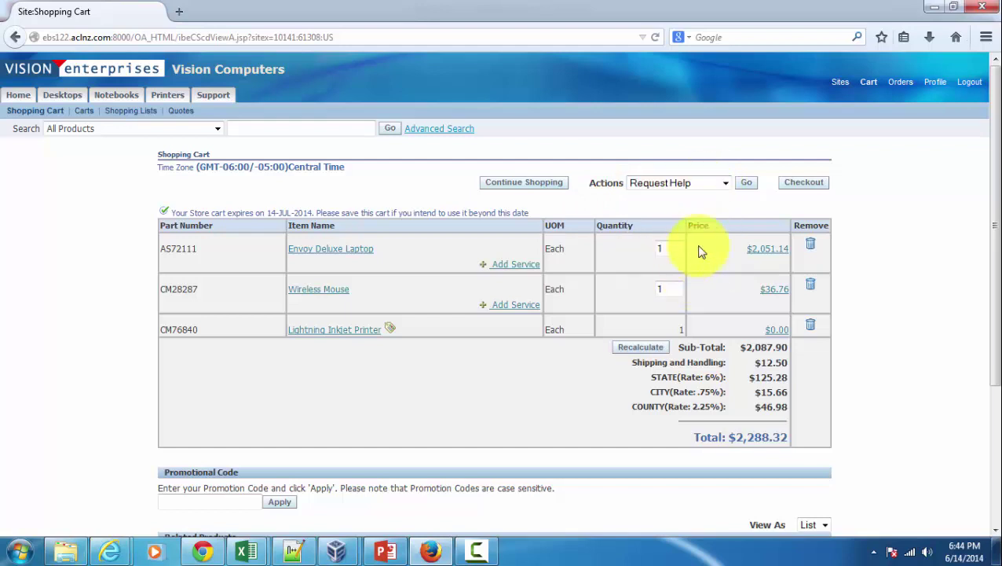
pyautogui.click(745, 184)
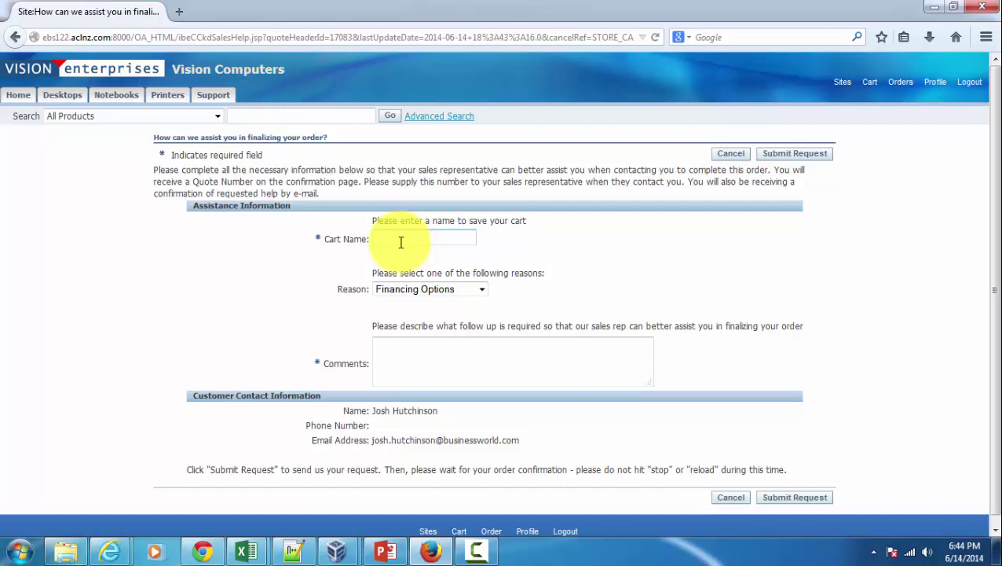
pyautogui.click(730, 159)
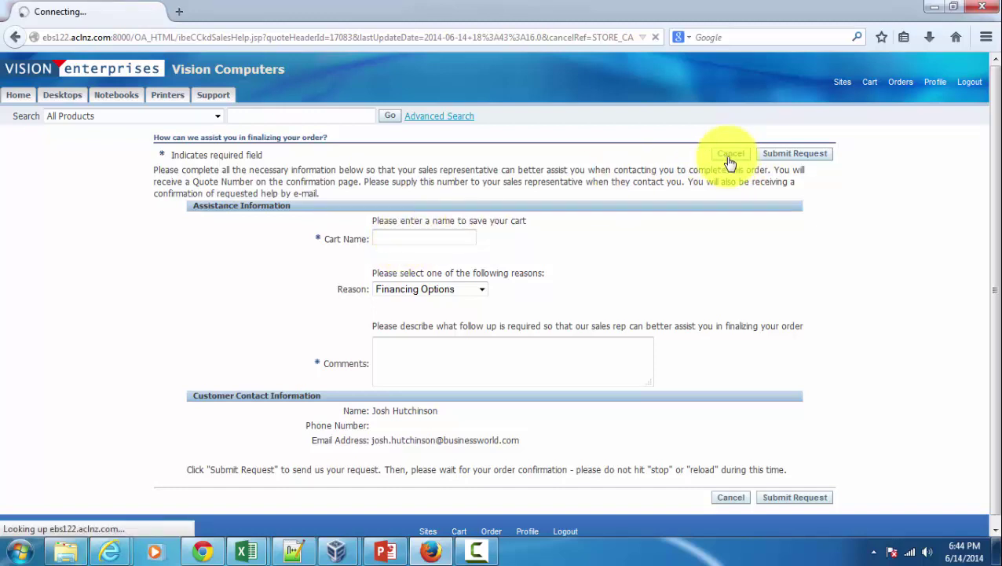
# Leave the cart action unchanged and recalculate the totals, which stay at $2,288.32
pyautogui.click(683, 182)
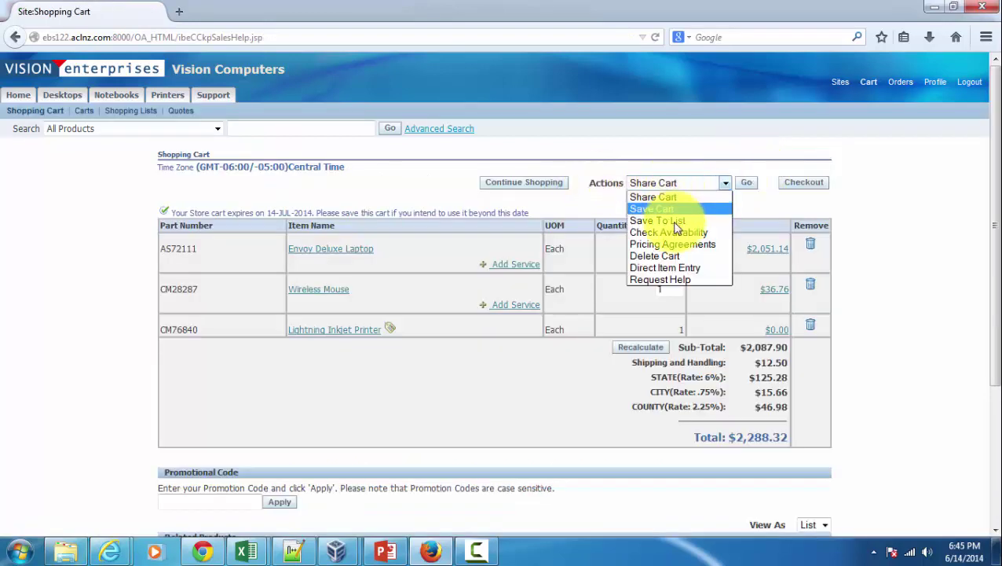
pyautogui.click(680, 192)
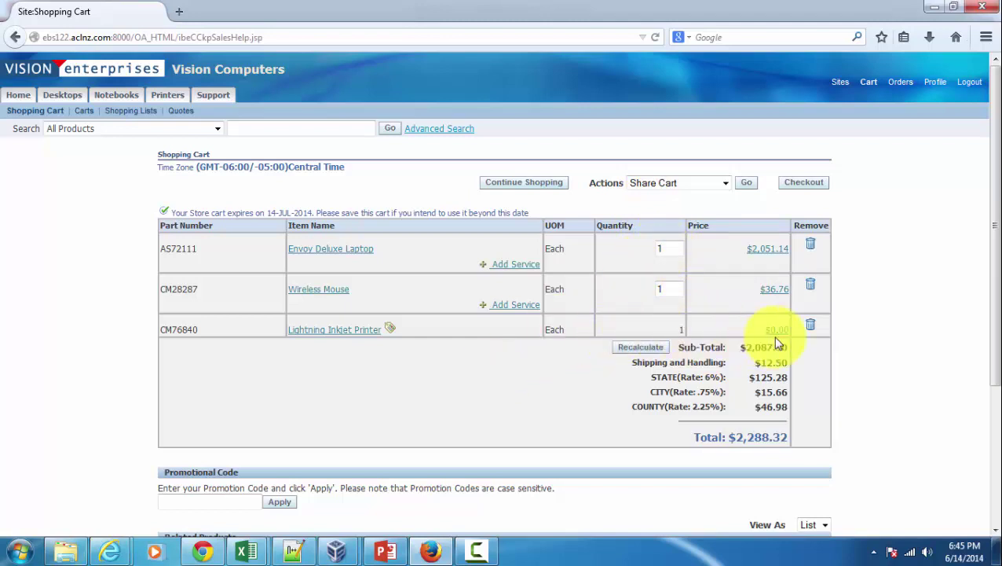
pyautogui.click(641, 348)
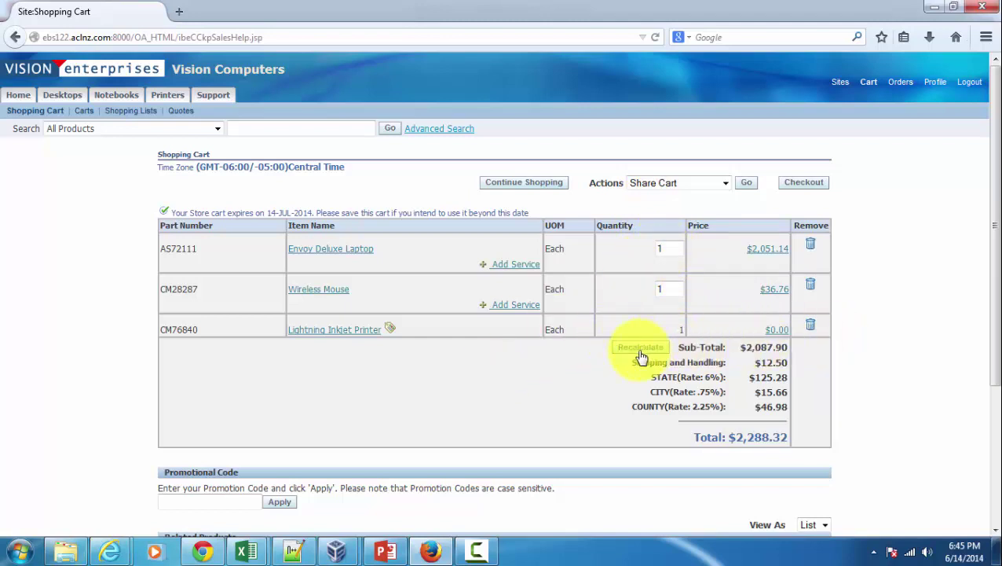